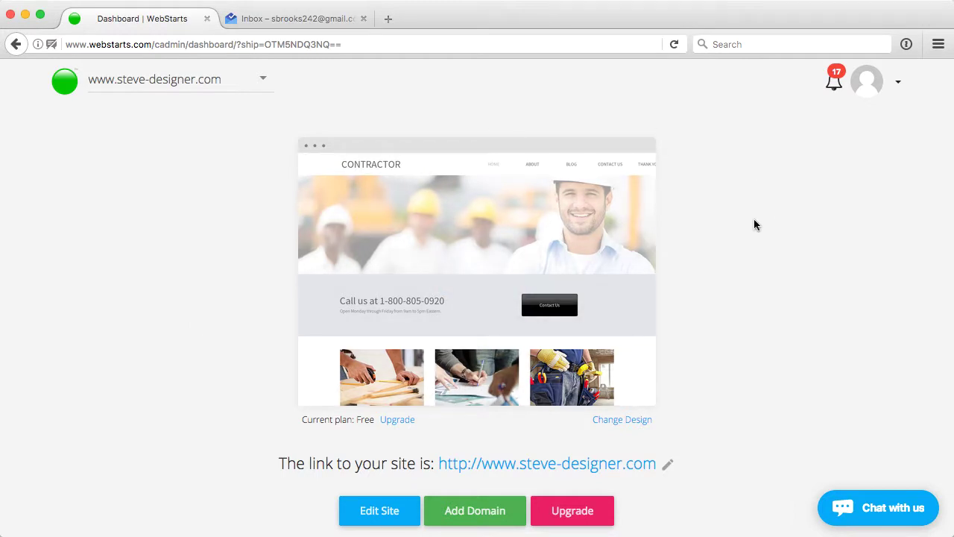
Step: Open the Email Marketing manager from the dashboard and show its Auto Responder section
scroll(754, 218, "down", 5)
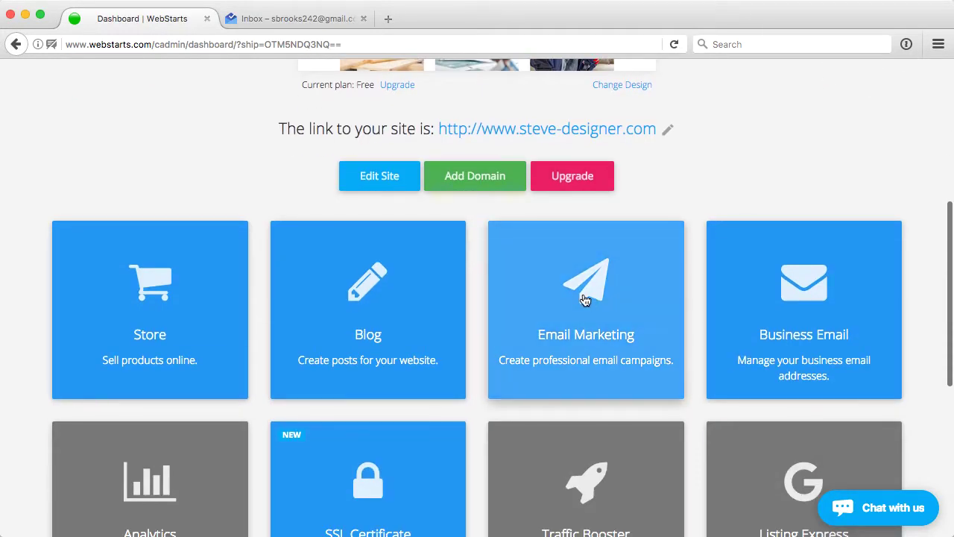
left_click(585, 300)
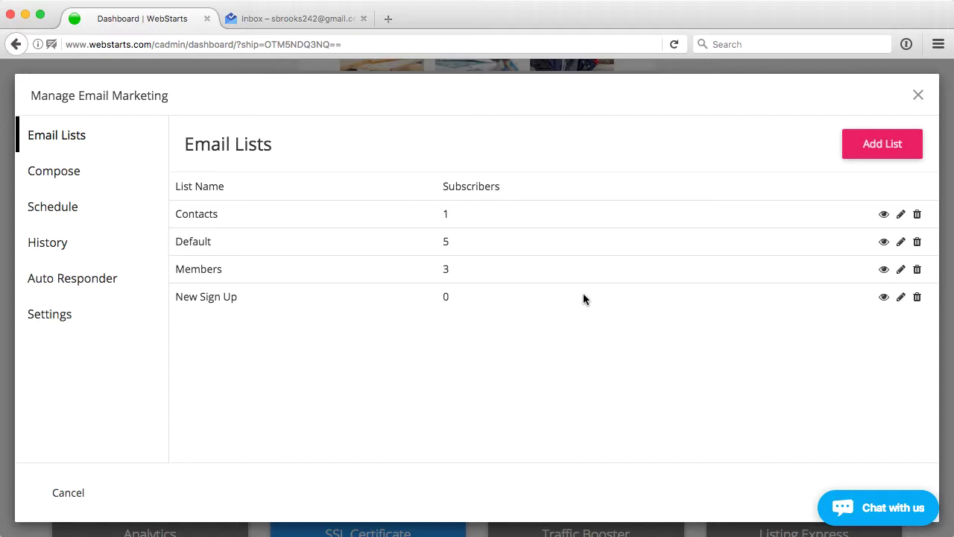
left_click(90, 281)
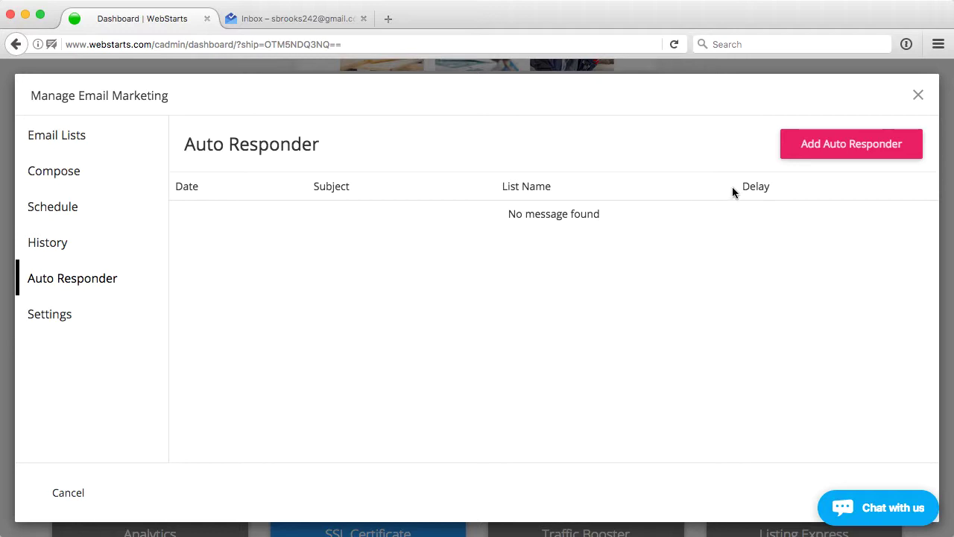
Step: Start a new auto responder addressed to the New Sign Up list
left_click(855, 145)
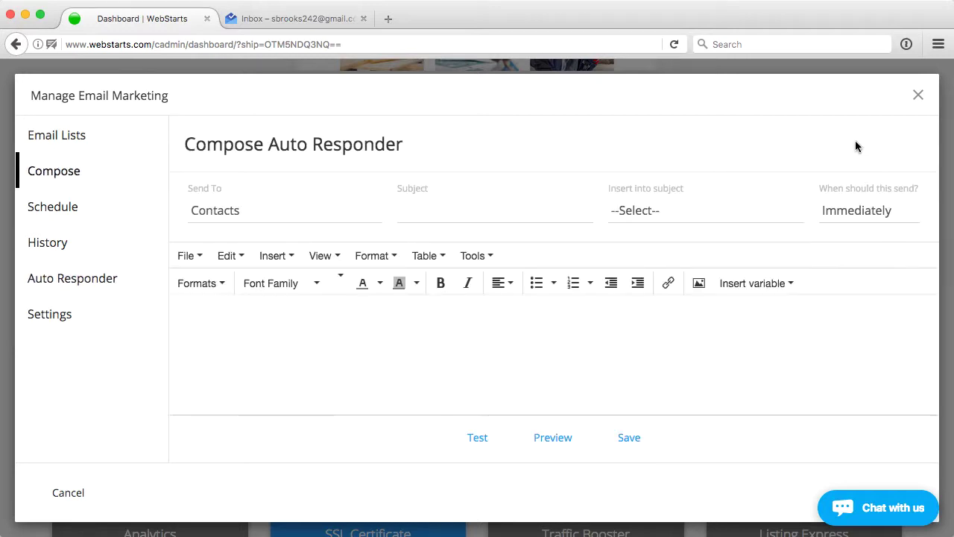
left_click(238, 211)
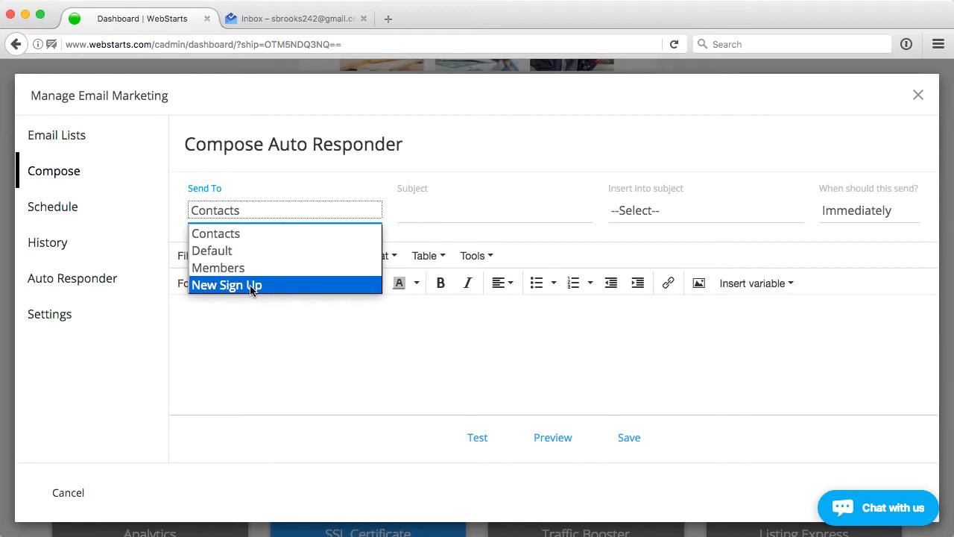
left_click(251, 287)
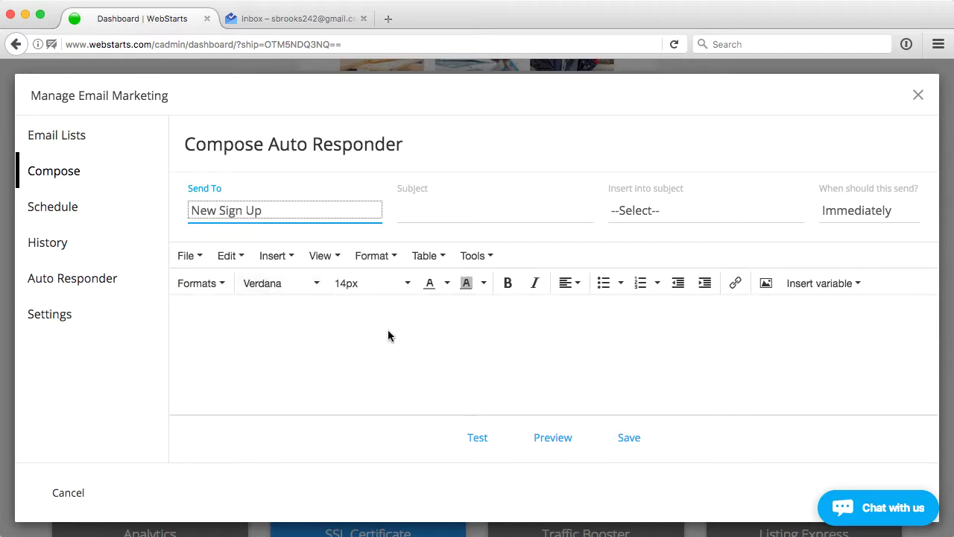
left_click(388, 330)
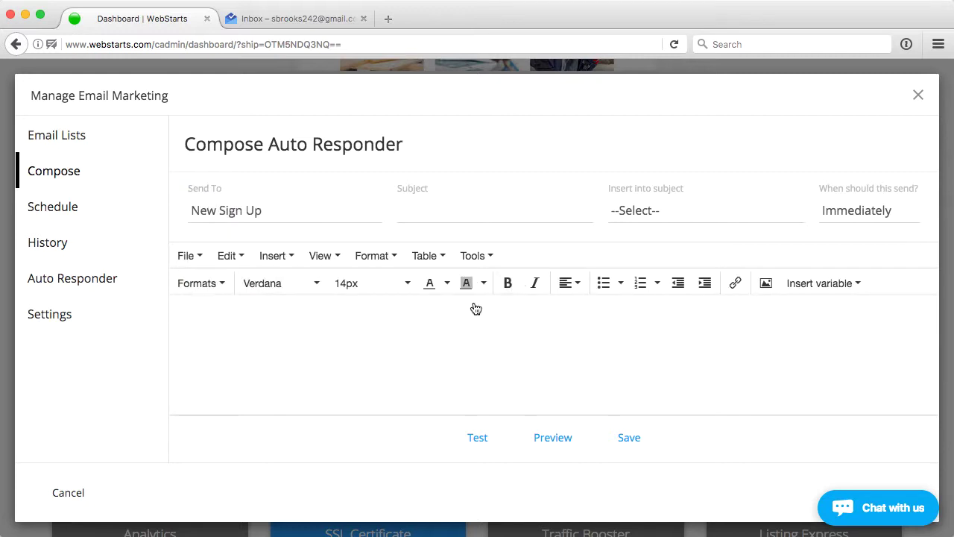
Step: Set the subject to 'Thank you for contacting us' followed by the first_name field
left_click(448, 207)
type("T")
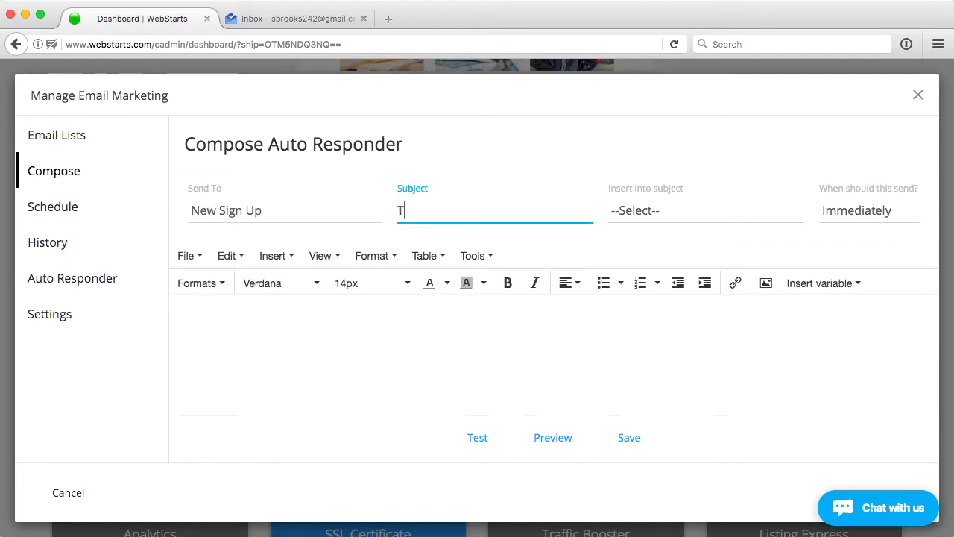
type("hank you for con")
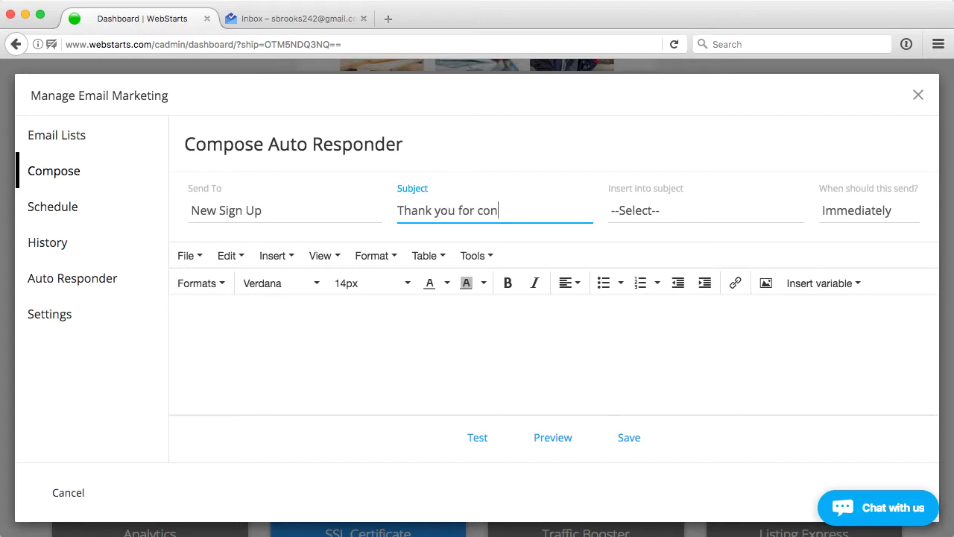
type("tacting us")
left_click(625, 213)
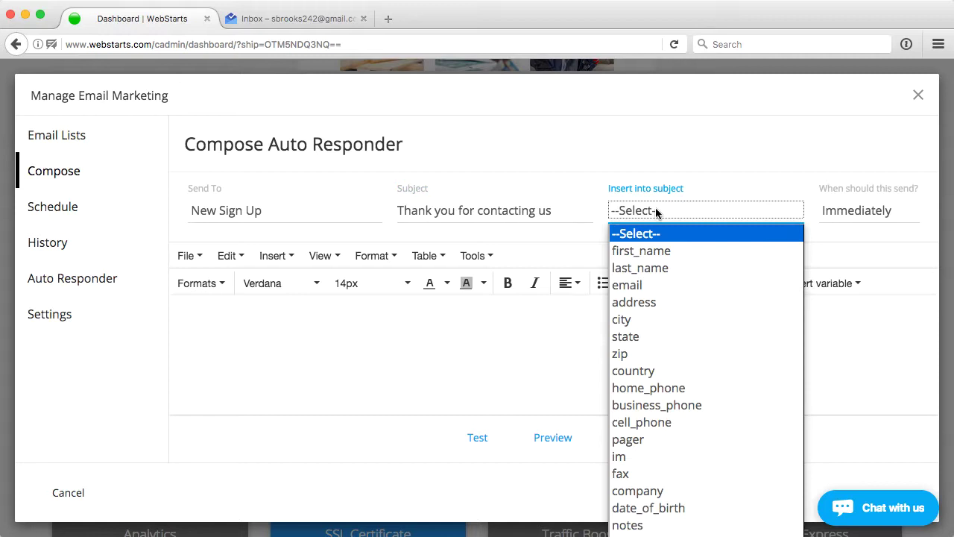
left_click(642, 251)
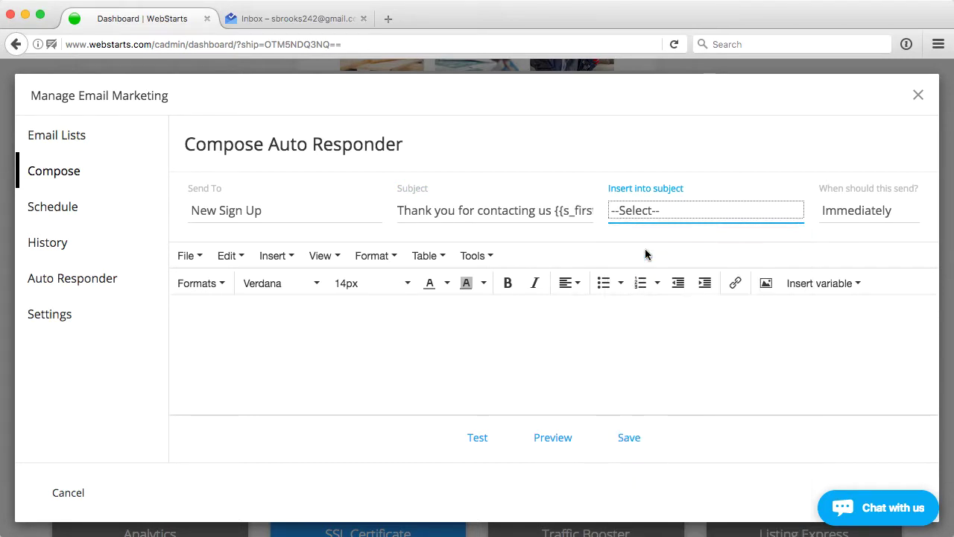
left_click_drag(419, 210, 606, 210)
left_click(541, 210)
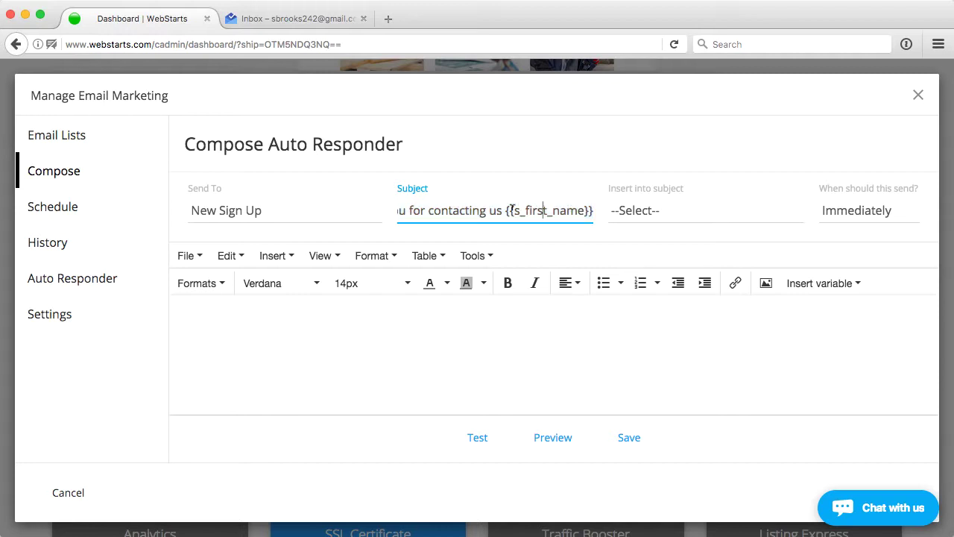
left_click_drag(548, 210, 386, 209)
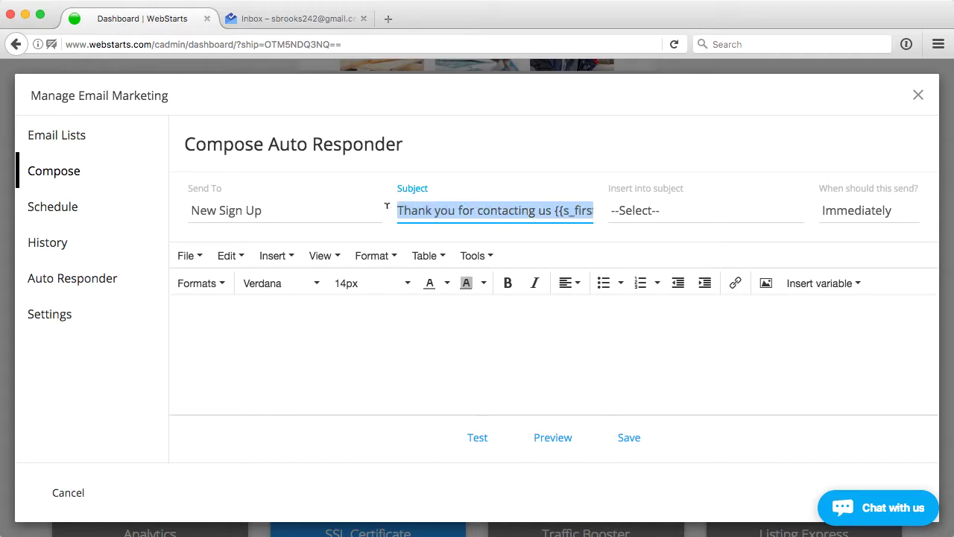
left_click(457, 209)
left_click(412, 379)
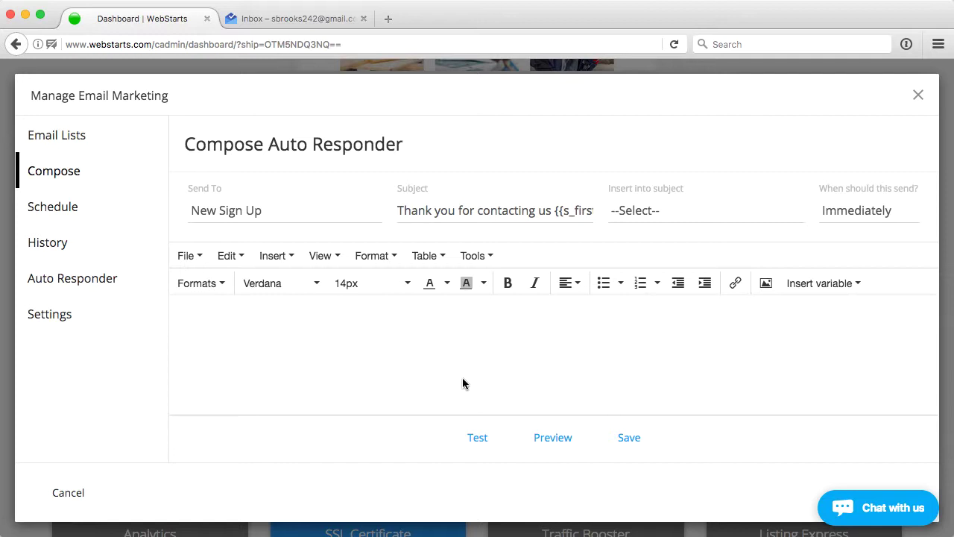
Step: Leave the send timing on Immediately and return to the message body
left_click(865, 212)
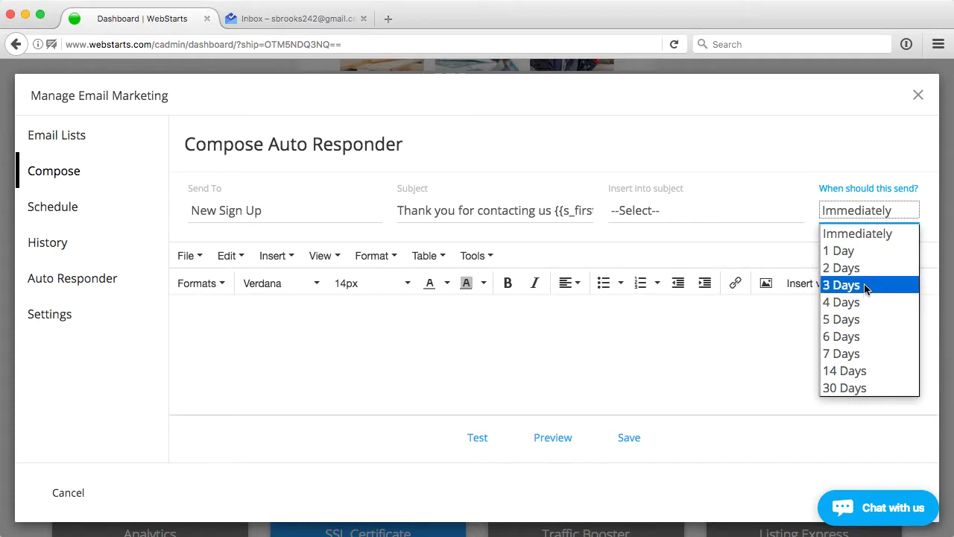
left_click(631, 368)
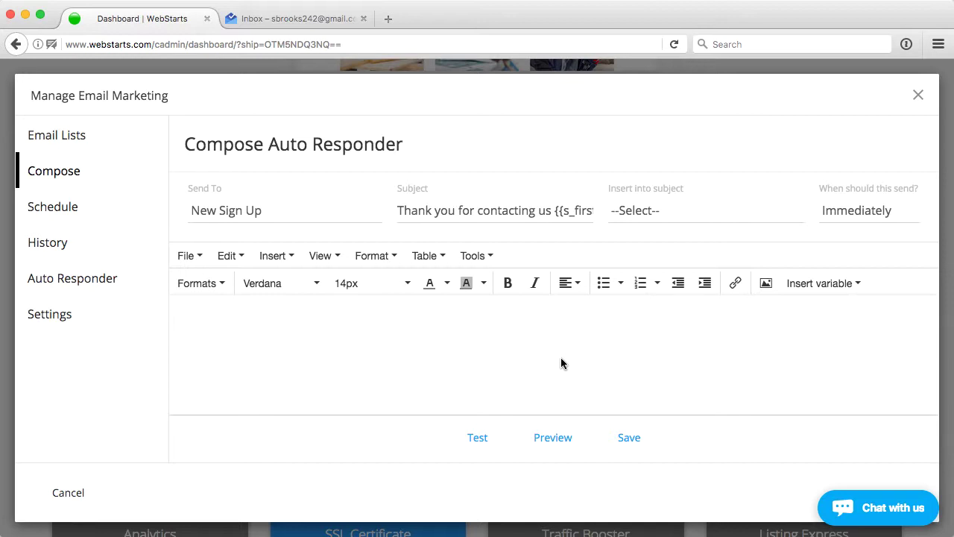
Step: Write the body 'Hi there {{s_first_name}}!' and save the auto responder
type("i there")
left_click(819, 285)
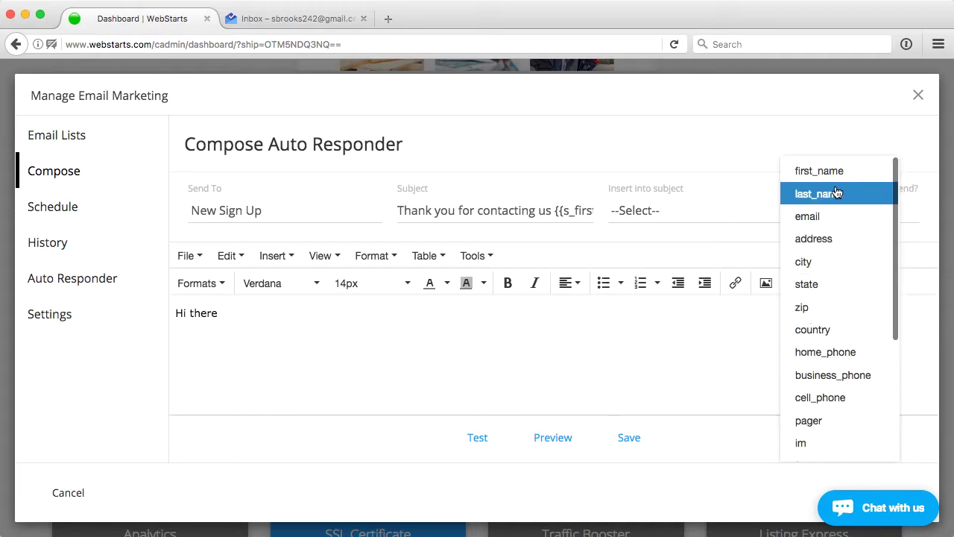
left_click(804, 176)
type("!")
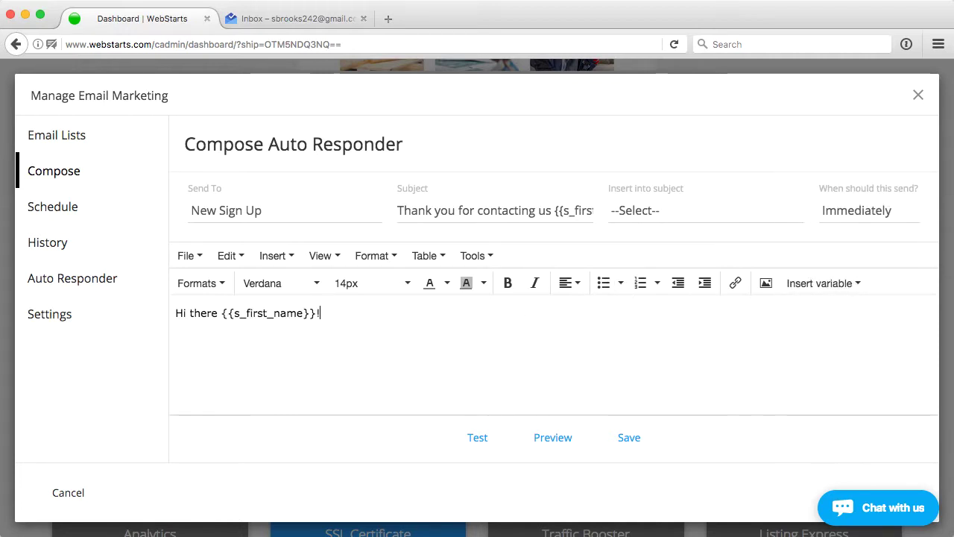
left_click(629, 438)
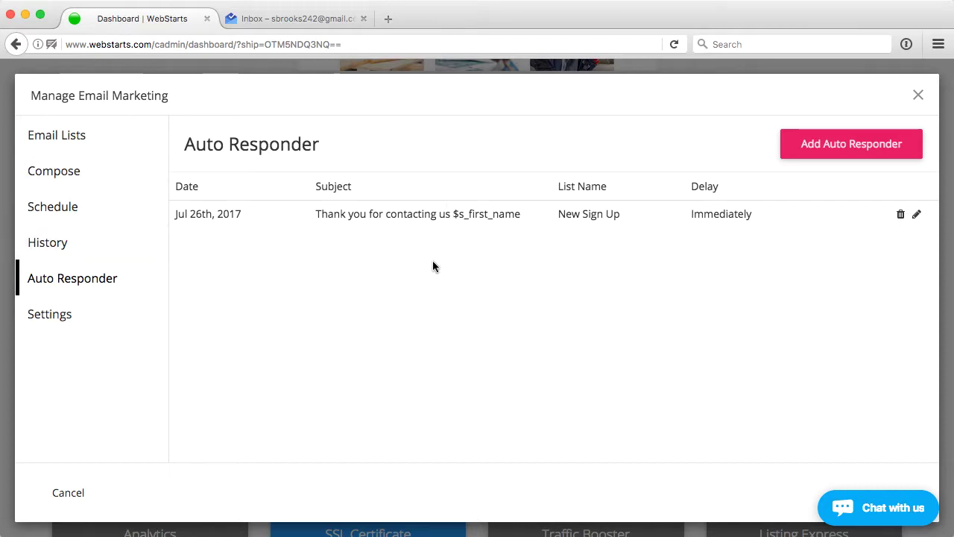
Step: Add a contact form to the Home page with Full Name and Email Address fields
left_click(918, 94)
scroll(790, 126, "up", 3)
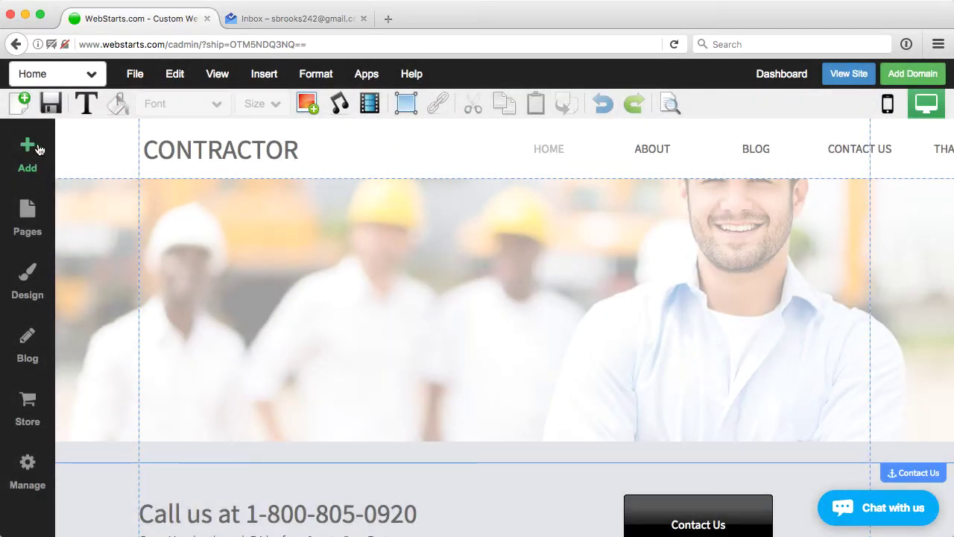
left_click(28, 149)
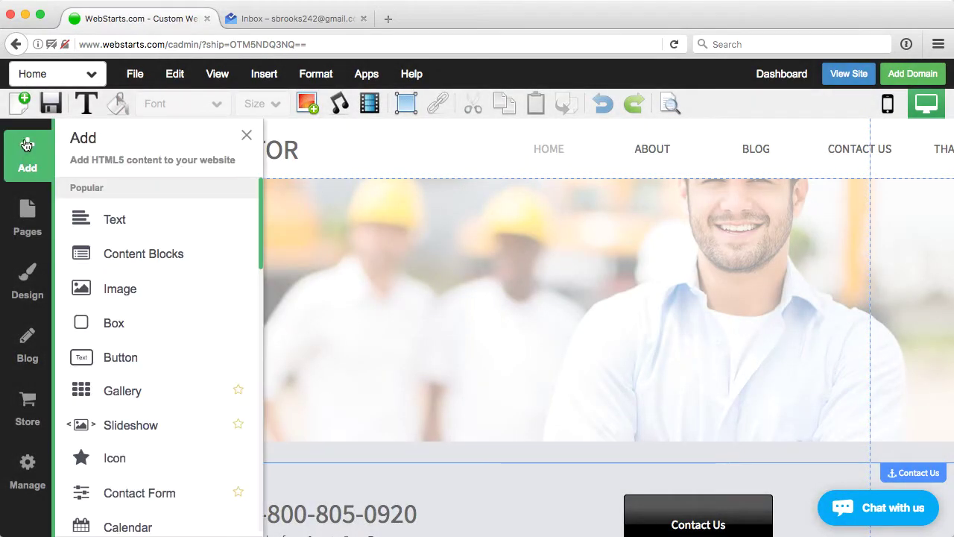
left_click(141, 493)
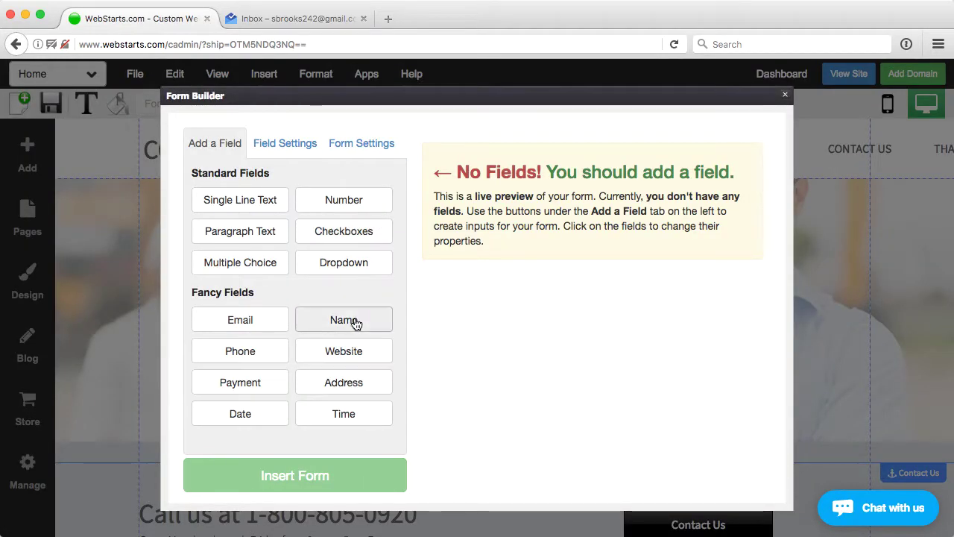
left_click(357, 322)
left_click(238, 328)
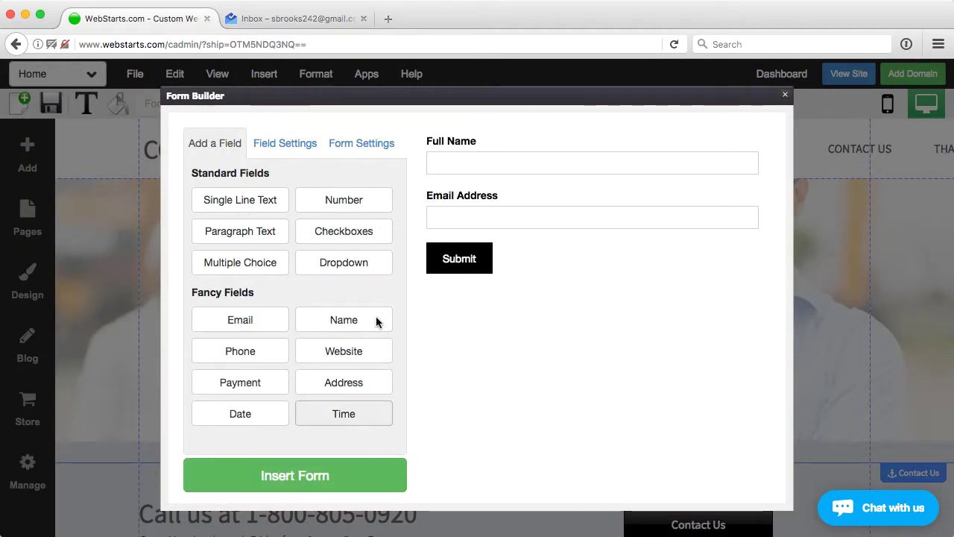
Step: Link the form to the New Sign Up mailing list, insert it, and centre it in the banner
left_click(360, 146)
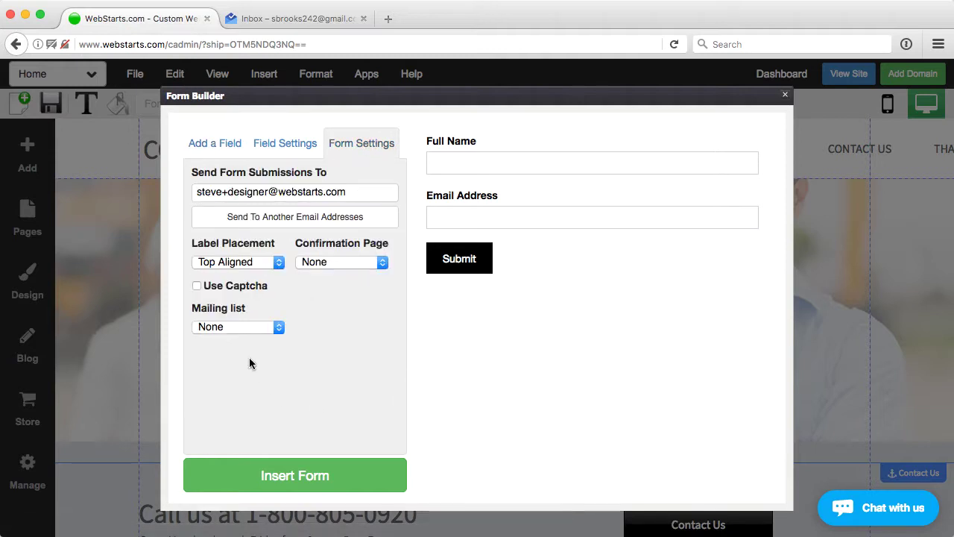
left_click(238, 328)
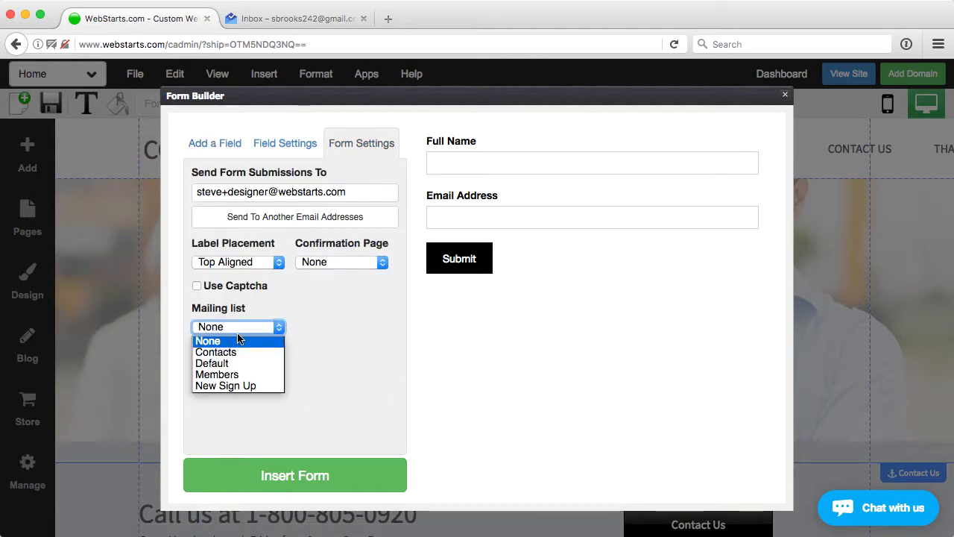
left_click(237, 385)
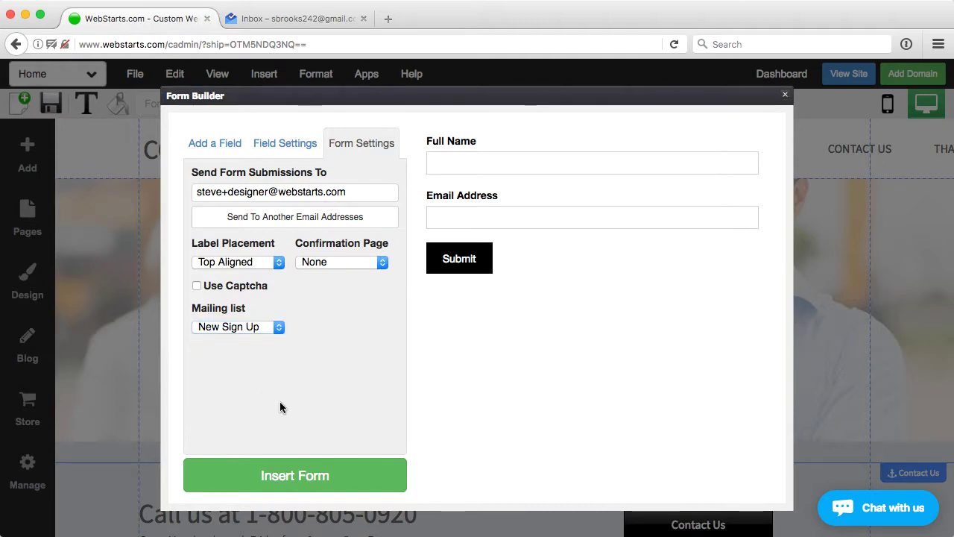
left_click(298, 481)
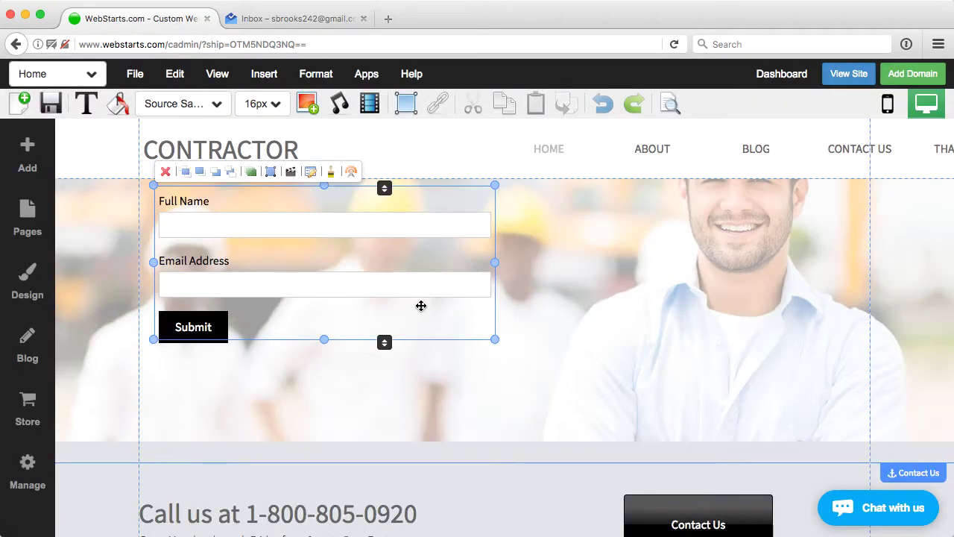
left_click_drag(309, 263, 486, 321)
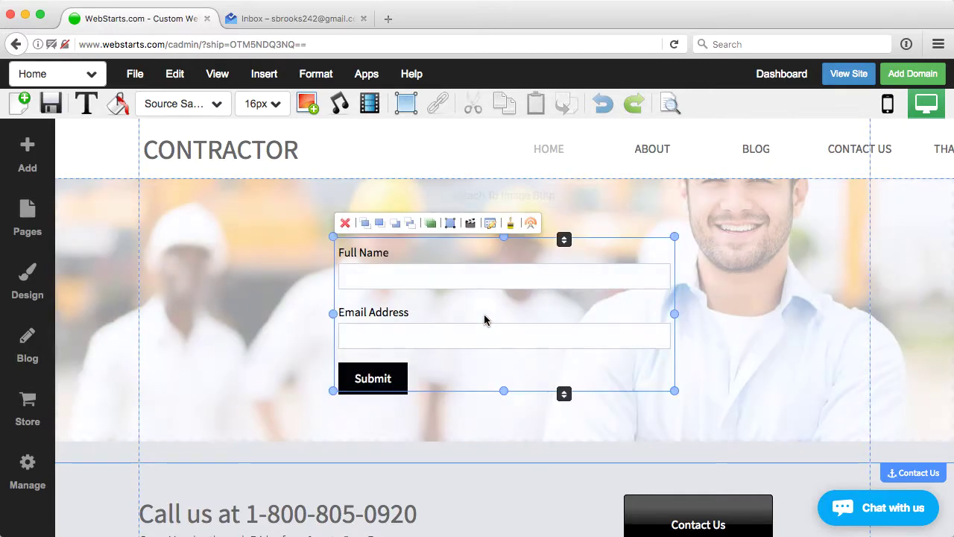
left_click_drag(435, 288, 439, 283)
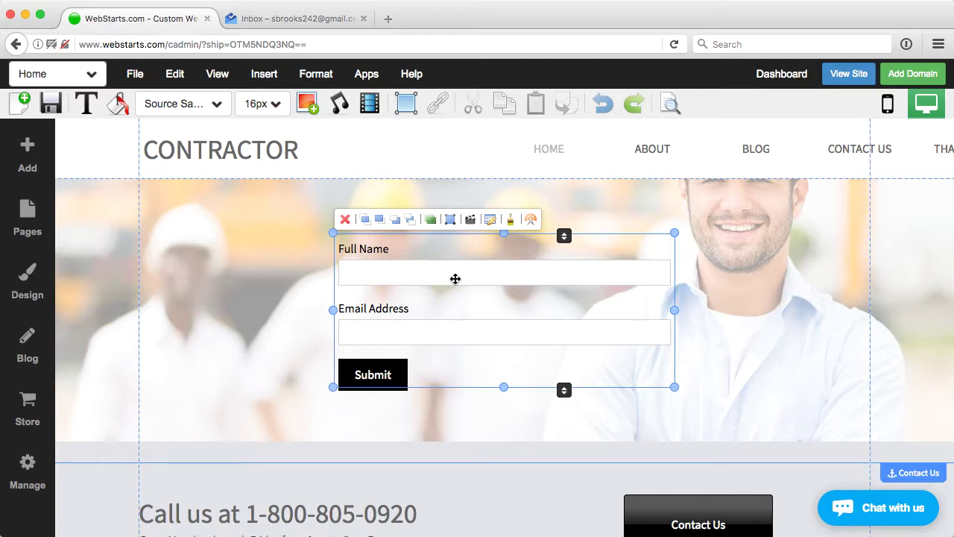
Step: Save the page, then submit the live form with a test first name and email, answering the captcha
left_click(49, 104)
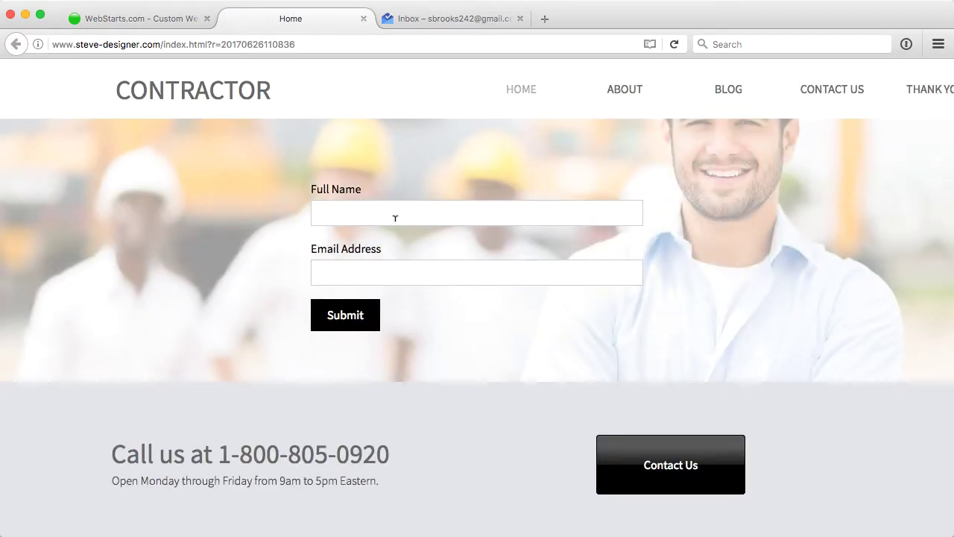
type("Steve")
key("Tab")
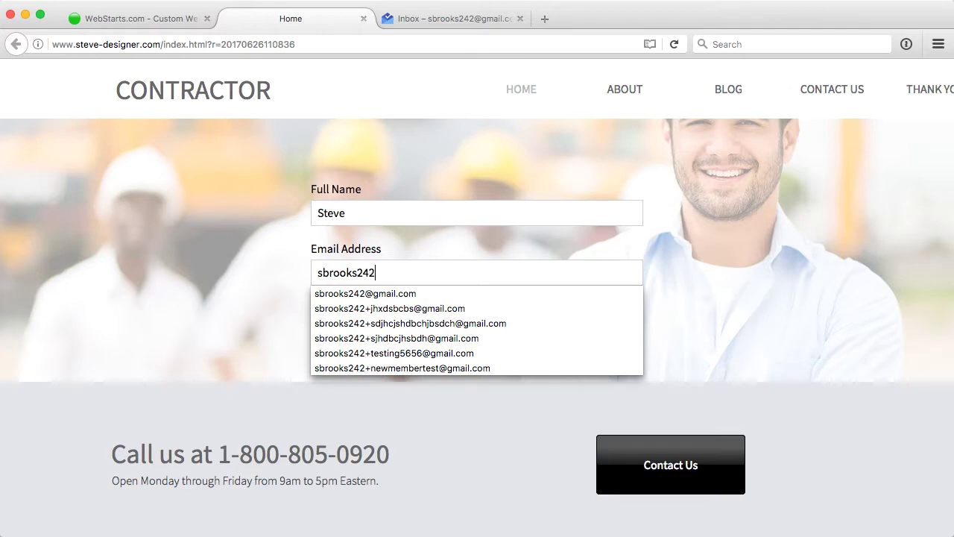
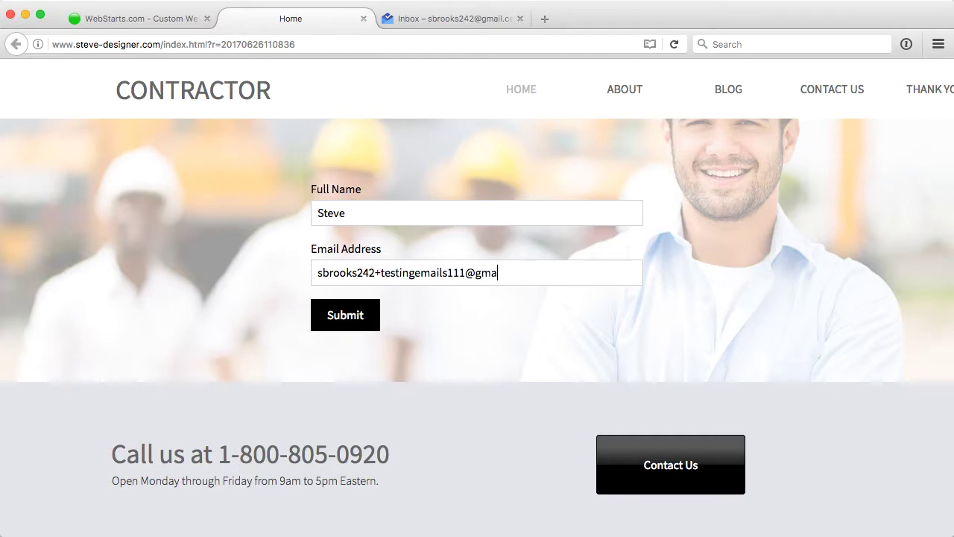
left_click(348, 317)
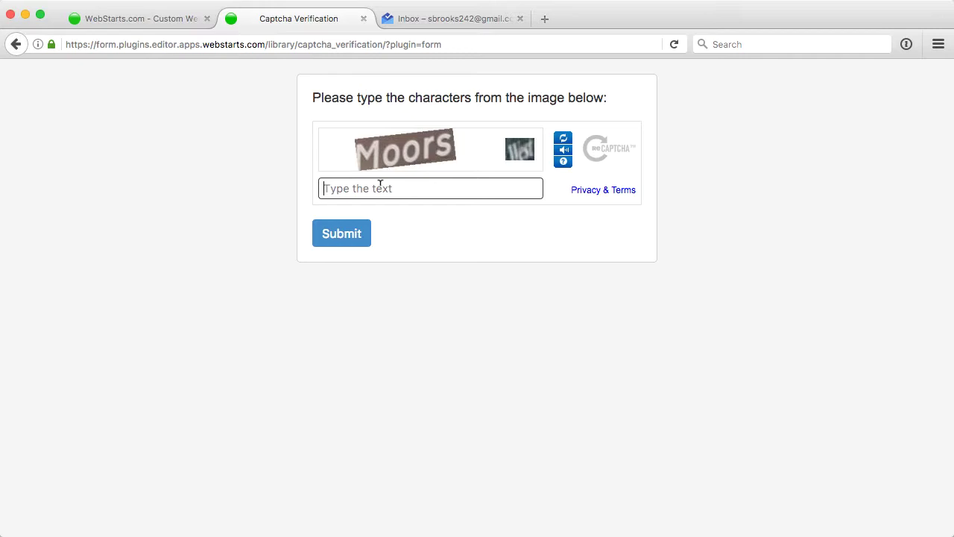
type("m")
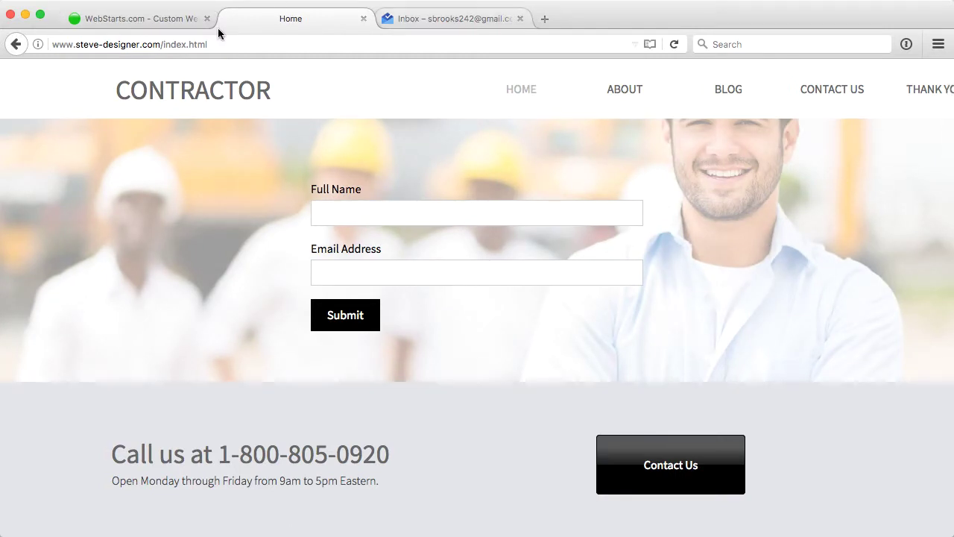
Step: Check the New Sign Up list's subscribers in Email Marketing, then switch to the inbox tab
left_click(125, 19)
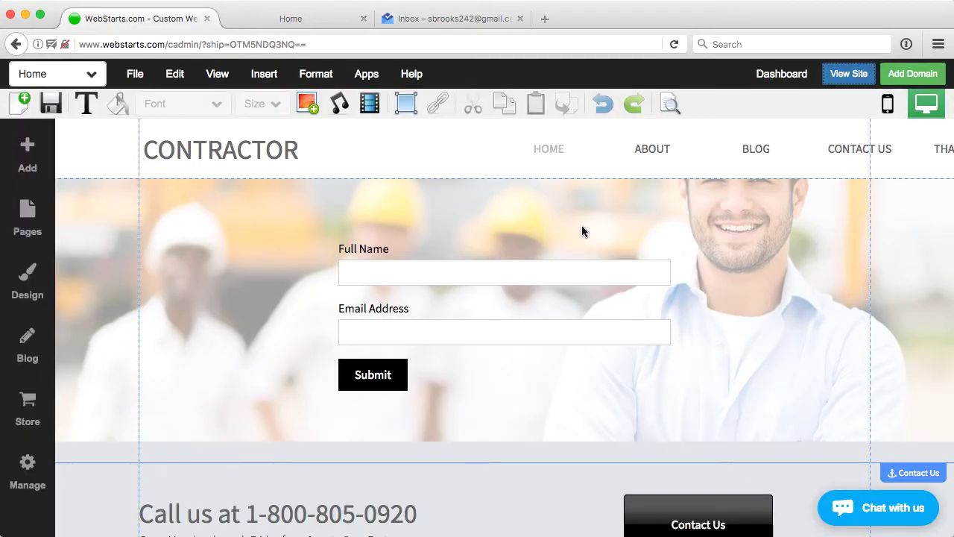
left_click(779, 78)
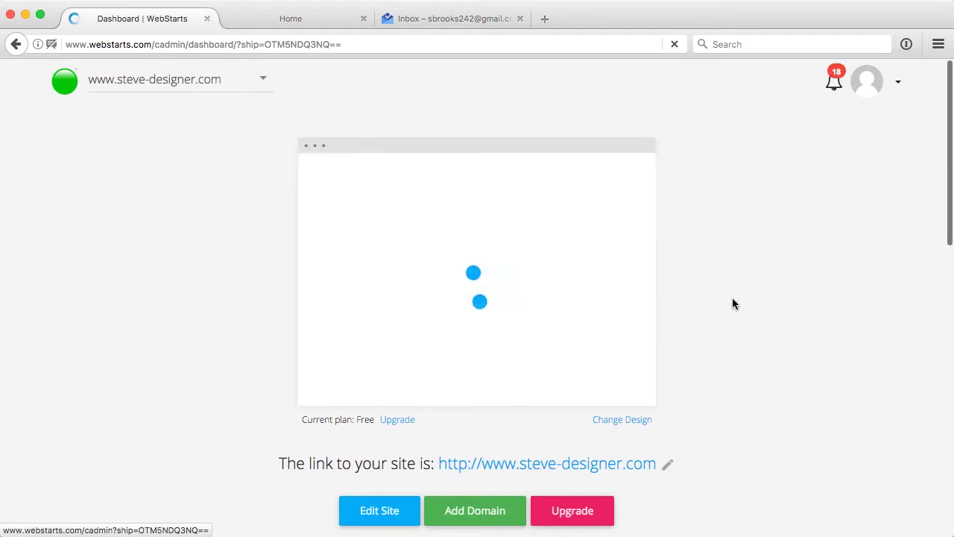
scroll(733, 303, "down", 5)
left_click(630, 350)
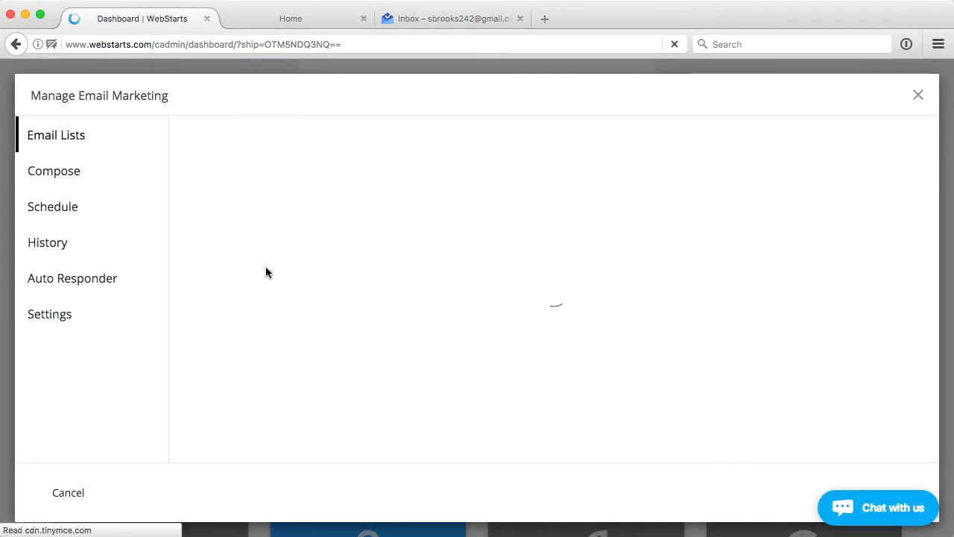
left_click(885, 302)
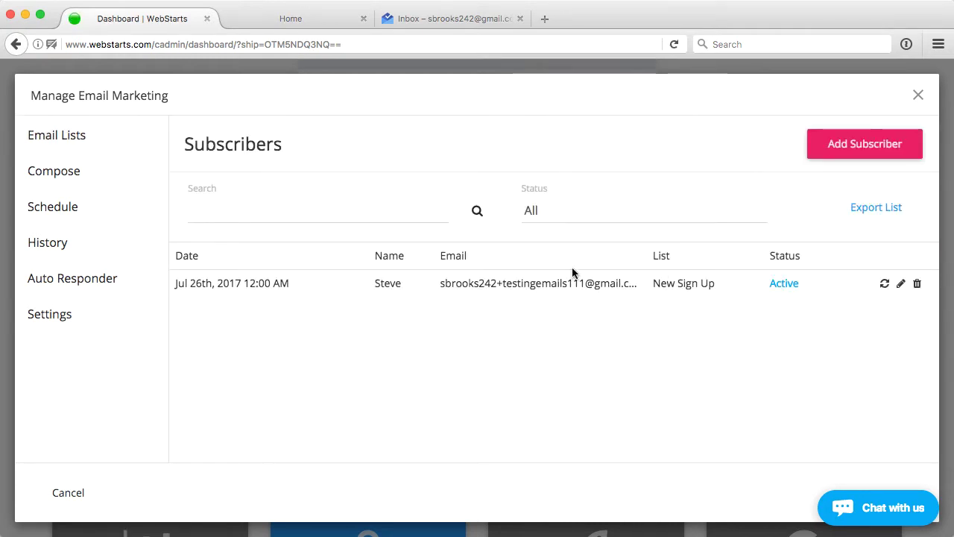
left_click(448, 20)
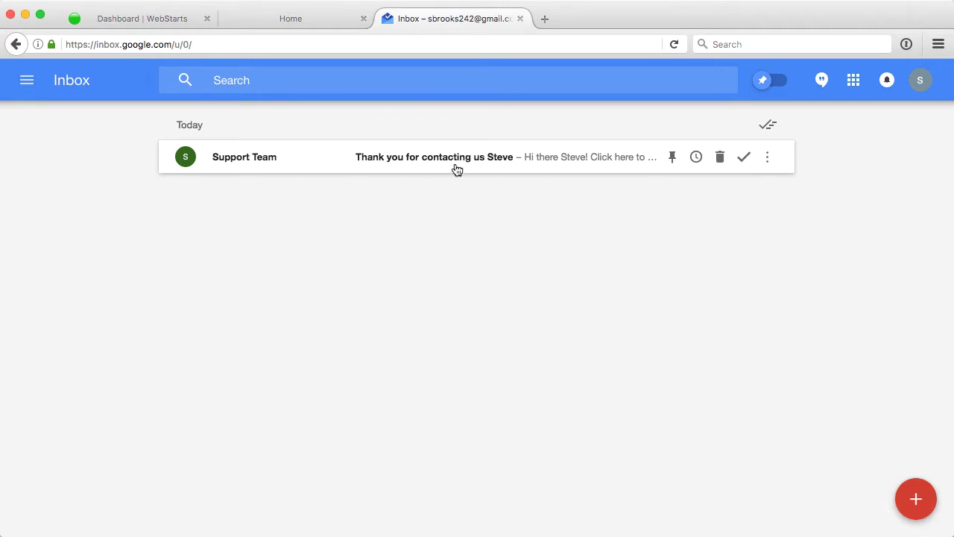
Step: Open the Support Team thank-you email, mark it done, and return to the WebStarts tab
left_click(532, 168)
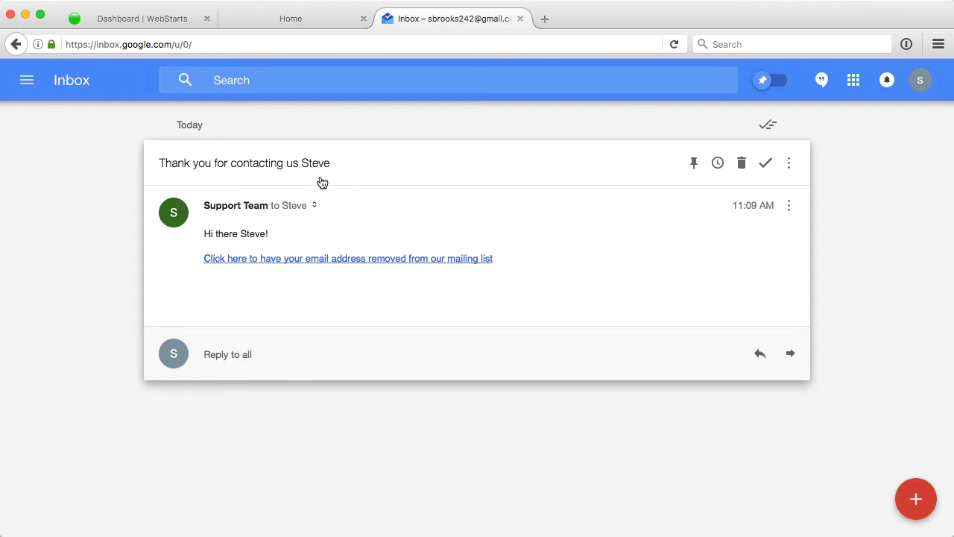
left_click(765, 162)
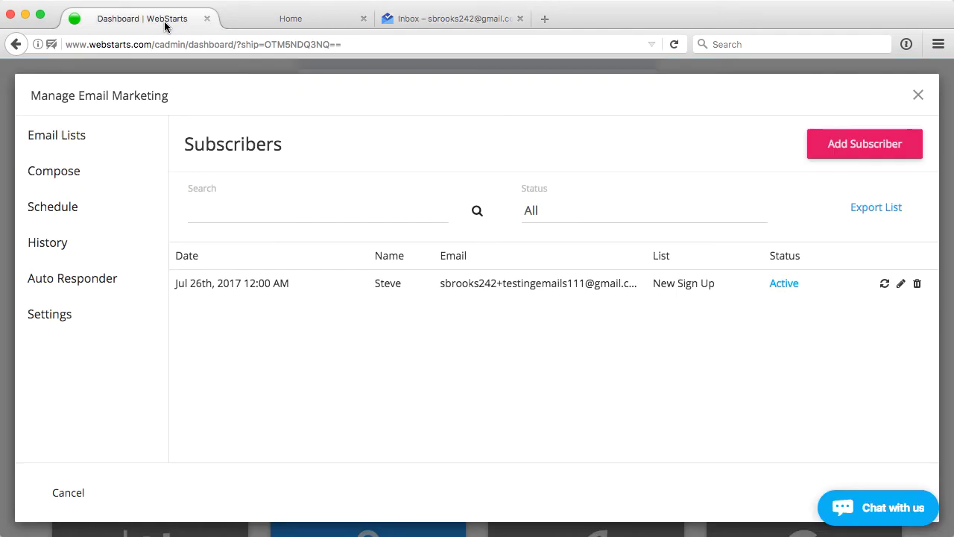
left_click(167, 21)
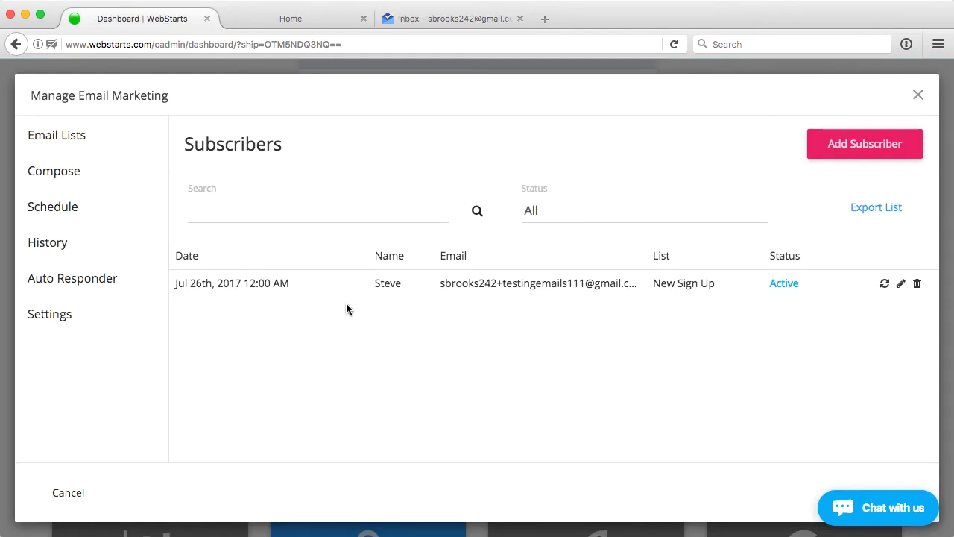